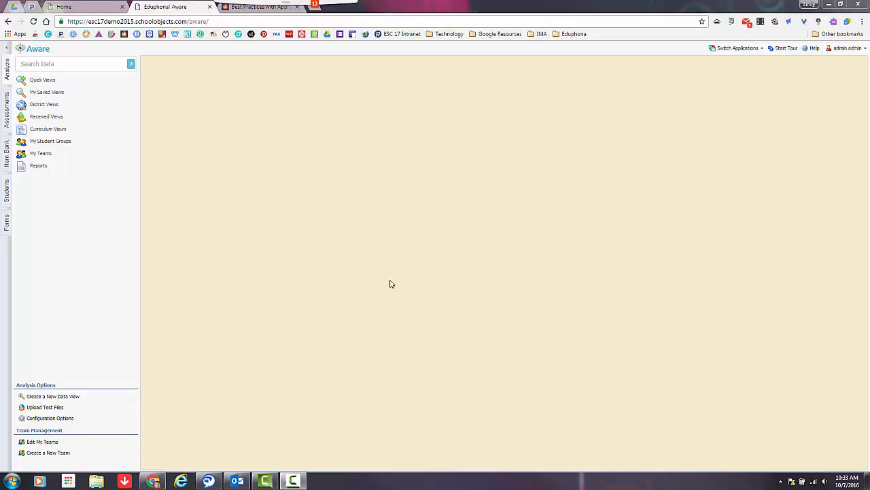
# - Start a new data view on the April 2015 STAAR Reading, Grade 4 test, filtering tests by STAAR Test and year 2014-2015
pyautogui.click(64, 397)
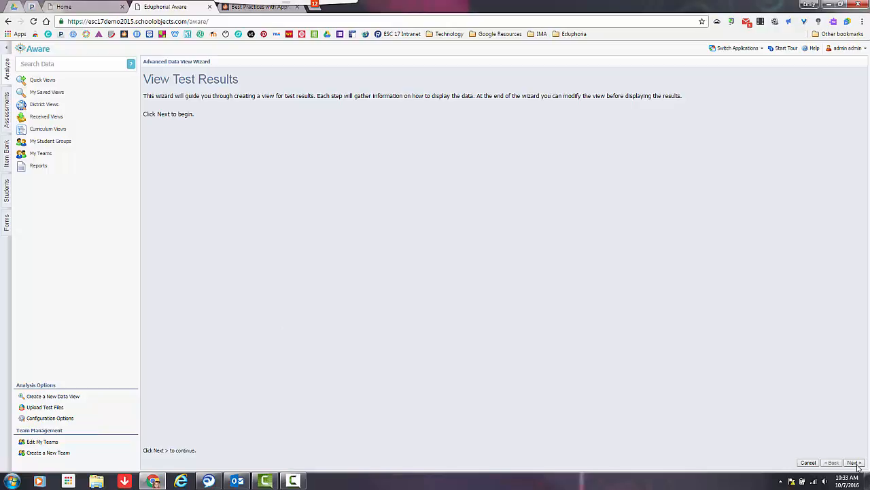
pyautogui.click(855, 464)
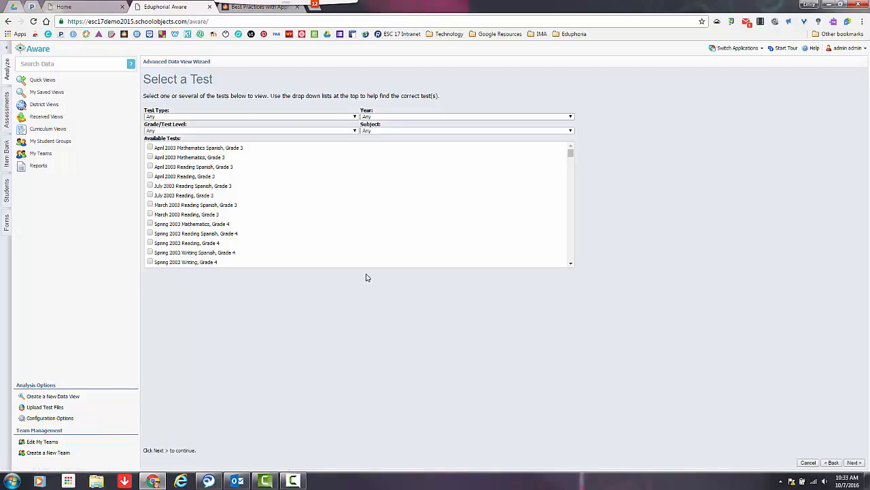
pyautogui.click(313, 117)
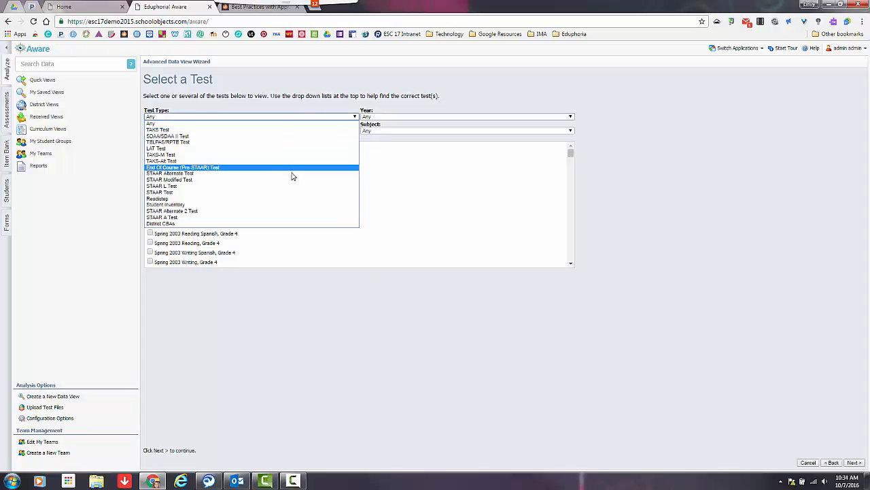
pyautogui.click(288, 197)
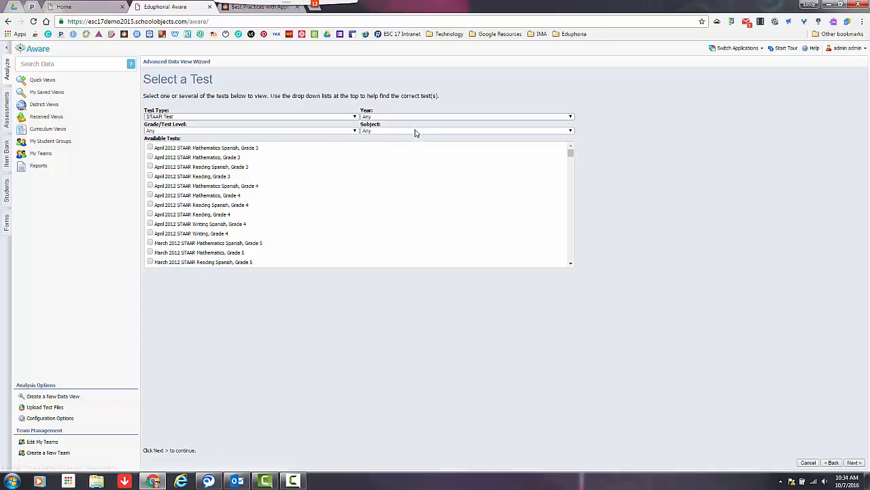
pyautogui.click(416, 131)
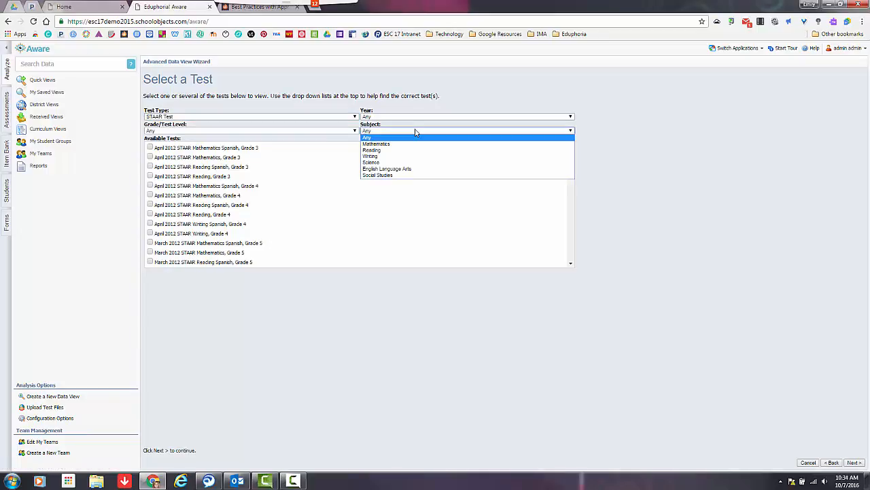
pyautogui.click(416, 118)
pyautogui.click(417, 118)
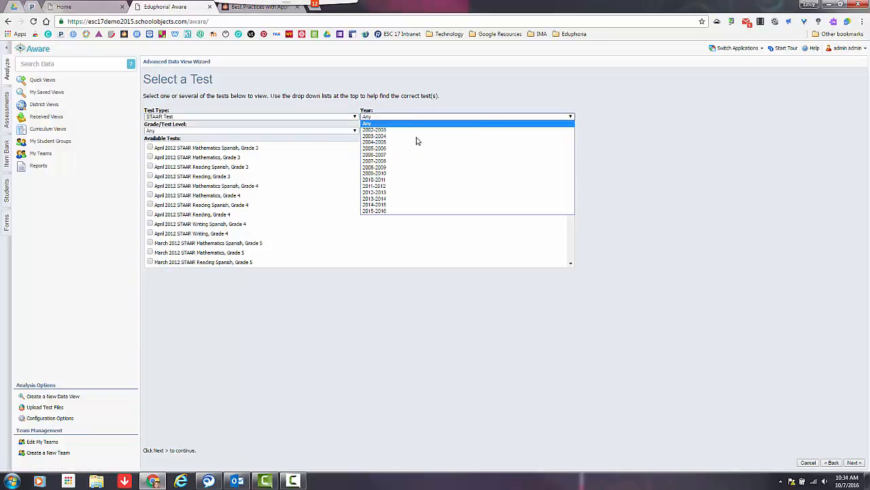
pyautogui.click(382, 204)
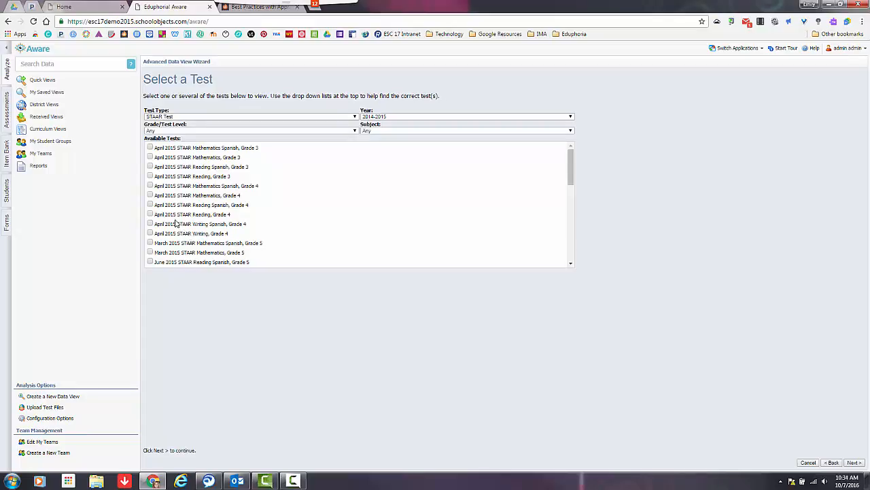
pyautogui.click(151, 215)
pyautogui.click(851, 463)
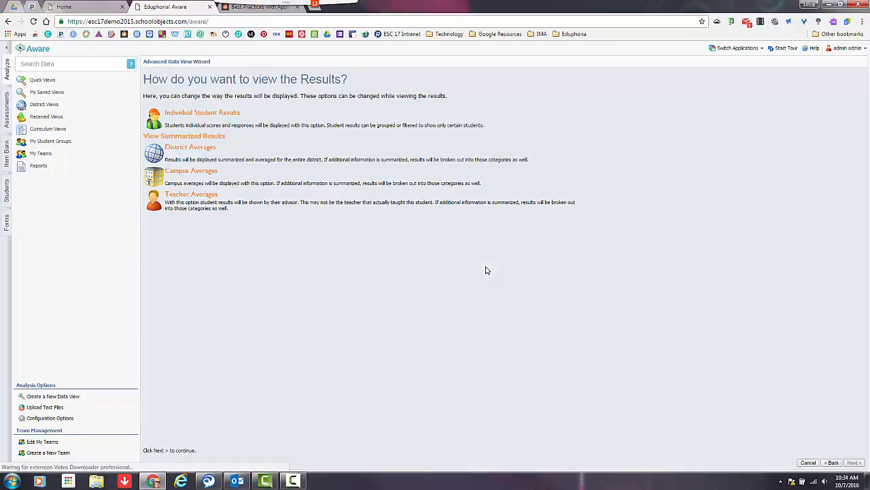
# - Set the view to individual student results where students are now, with student scores, no summarizing, and editing before viewing results
pyautogui.click(171, 163)
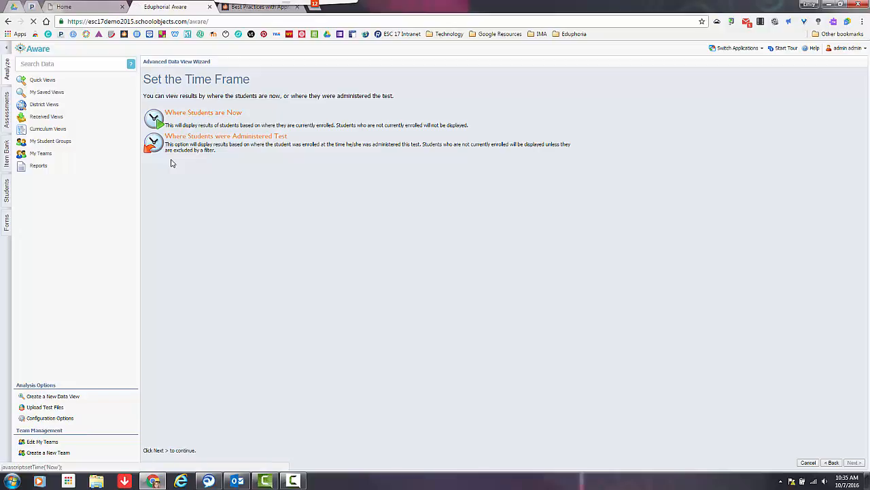
pyautogui.click(172, 163)
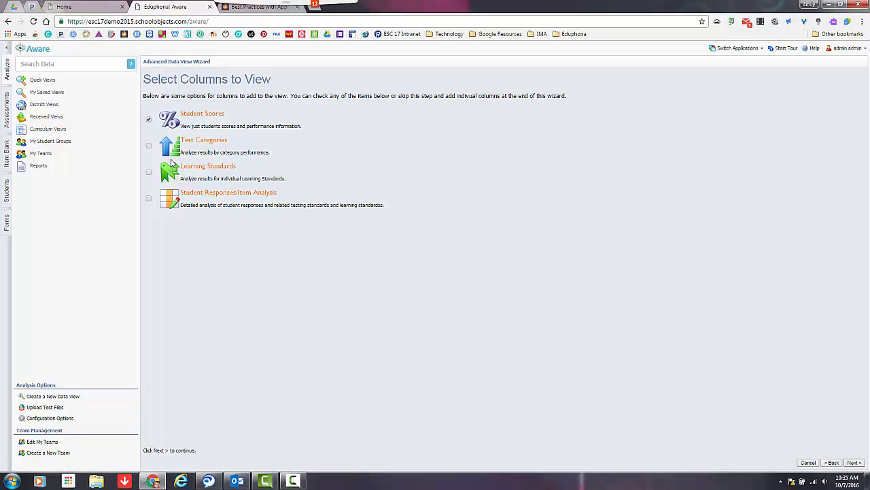
pyautogui.click(854, 463)
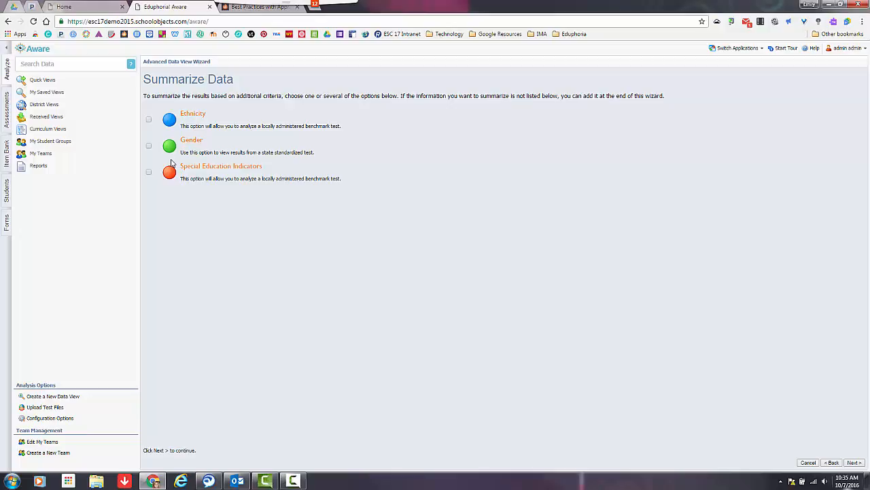
pyautogui.click(854, 463)
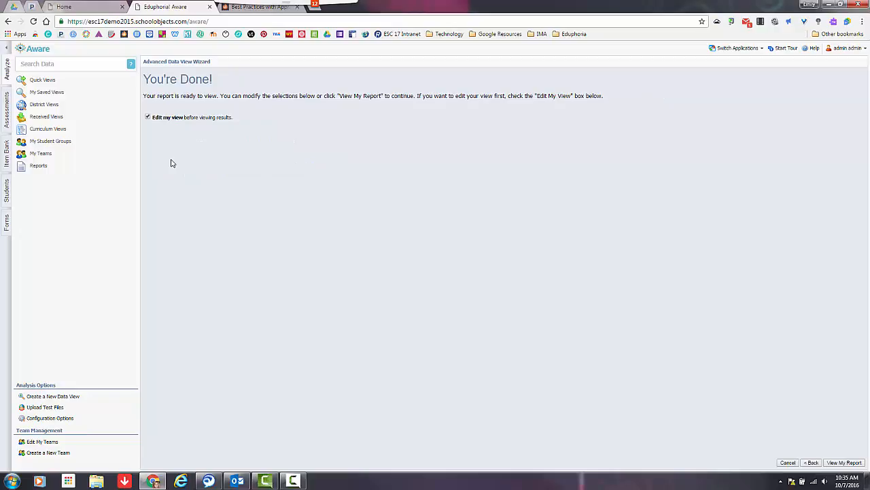
pyautogui.click(845, 463)
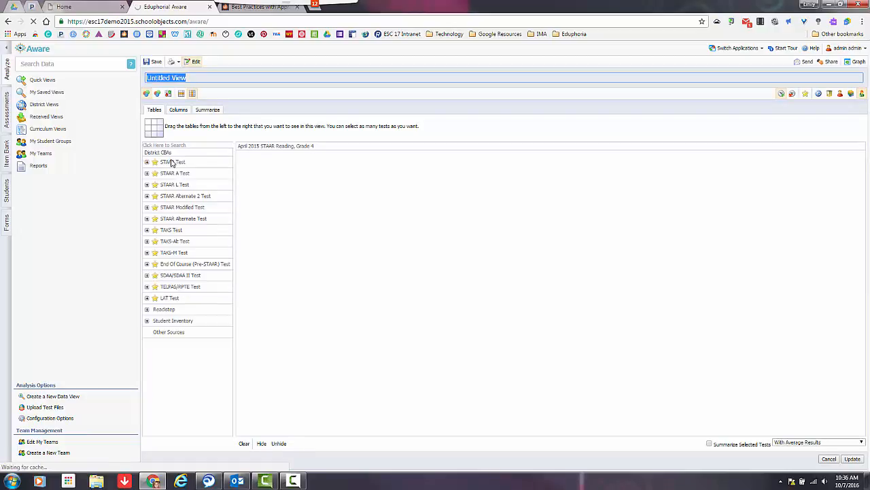
# - Name the untitled view "STAAR Performance and Progress"
pyautogui.write('STAA')
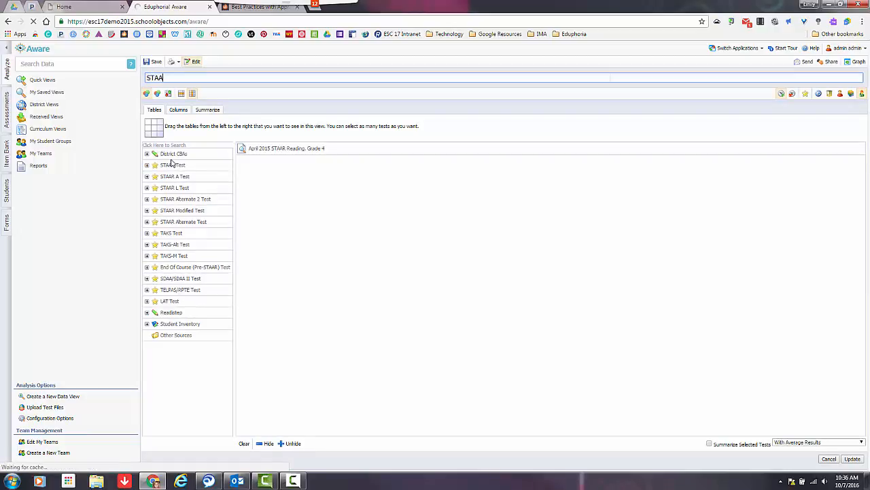
pyautogui.write('R Perfor')
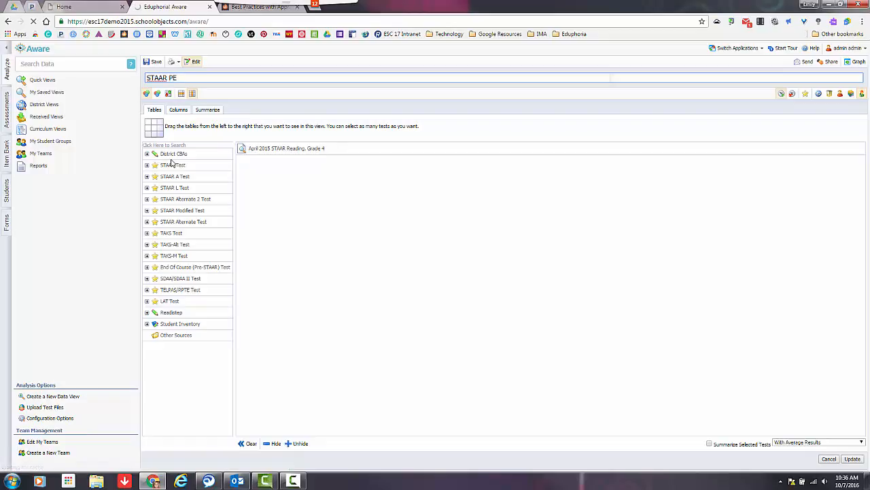
pyautogui.write('mance a')
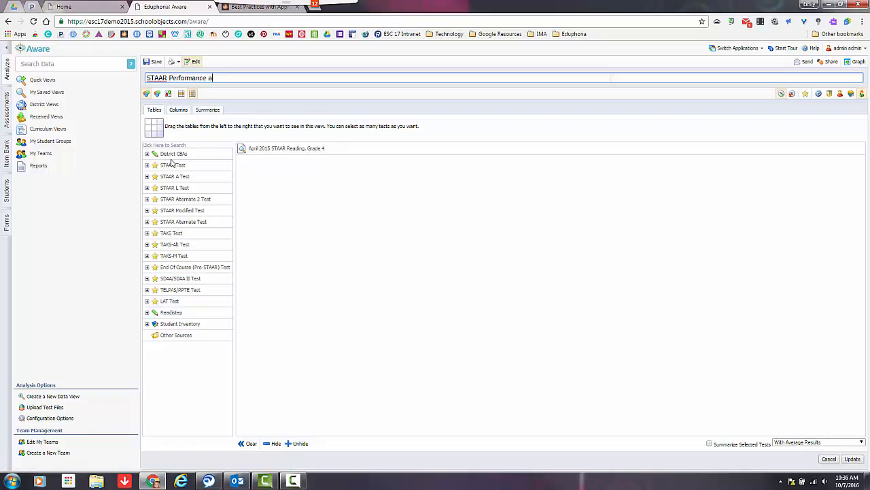
pyautogui.write('nd Progress')
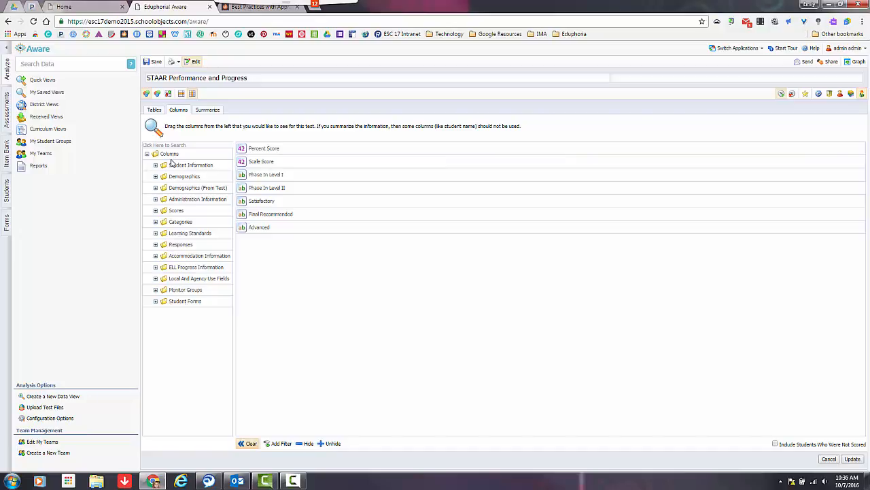
# - Clear the view's default columns and add Raw Score, Percent Score and Scale Score from the Scores group
pyautogui.click(248, 443)
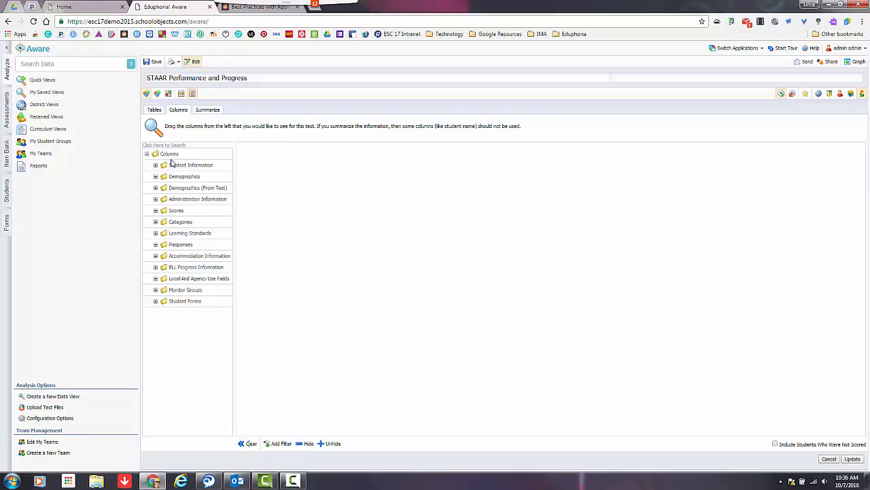
pyautogui.click(156, 210)
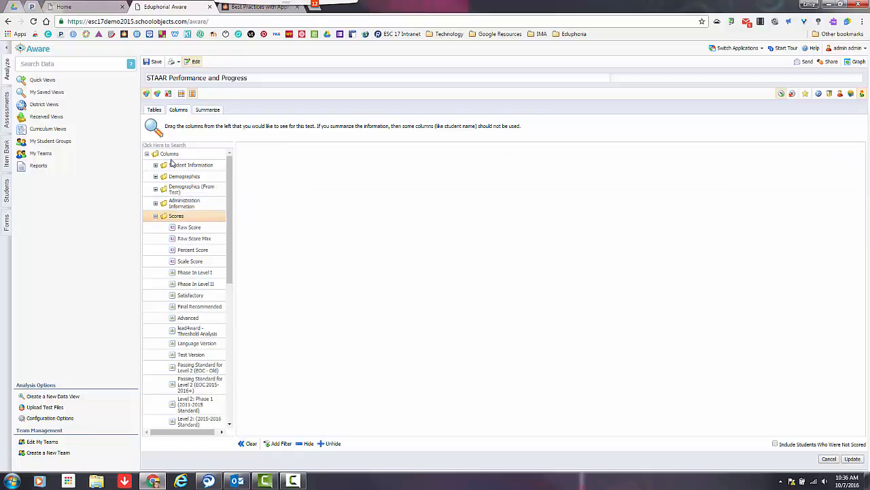
pyautogui.moveTo(189, 227); pyautogui.dragTo(299, 191)
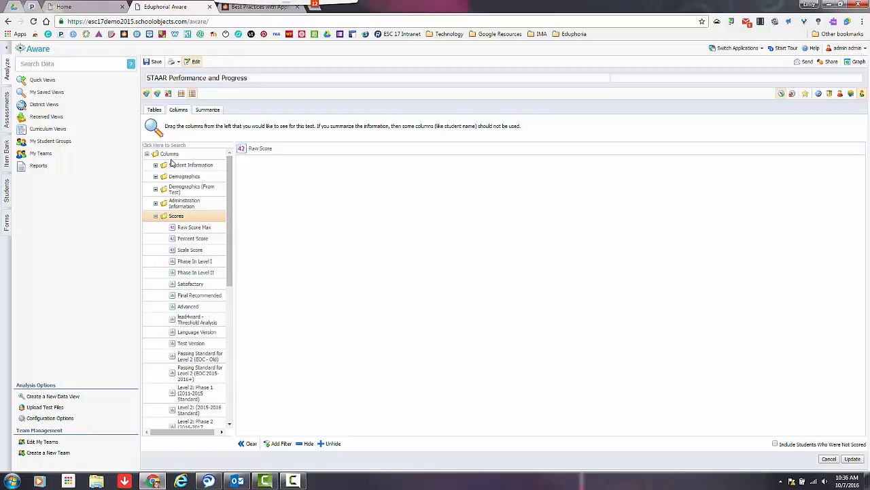
pyautogui.moveTo(192, 238); pyautogui.dragTo(291, 191)
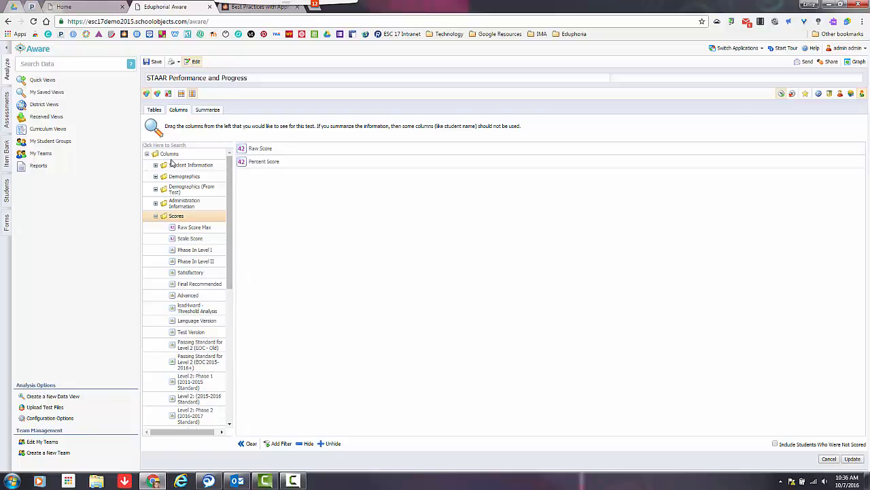
pyautogui.moveTo(189, 238); pyautogui.dragTo(293, 200)
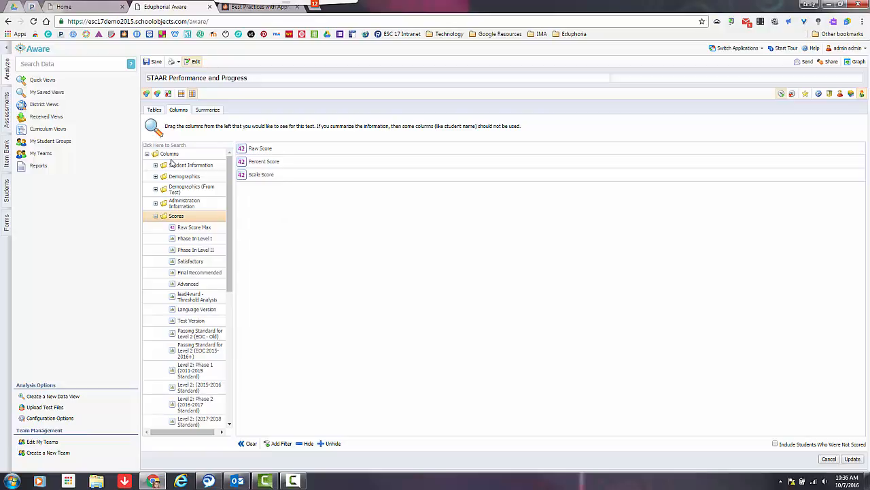
# - Add the Level 2 columns for 2015-2016, Phase 2 (2016-2017), 2018-2019 and Final Recommended, plus Level 3: Advanced/Accomplished
pyautogui.scroll(-2, 172, 162)
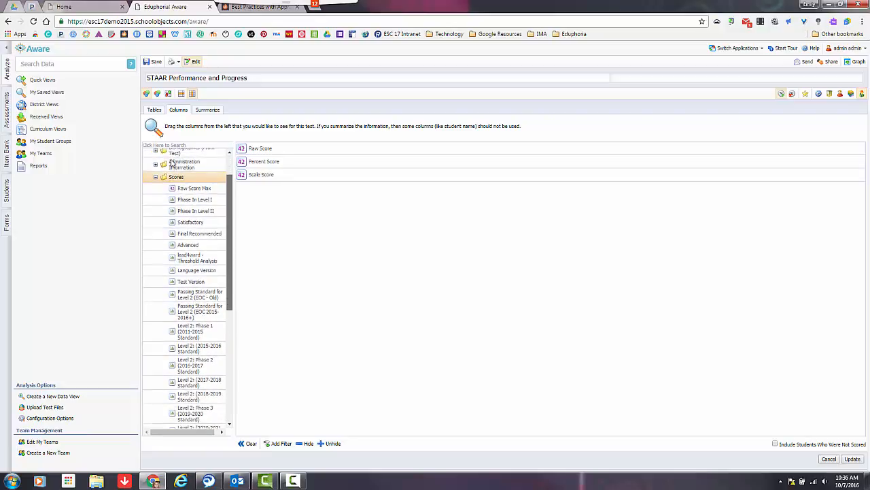
pyautogui.scroll(-2, 172, 162)
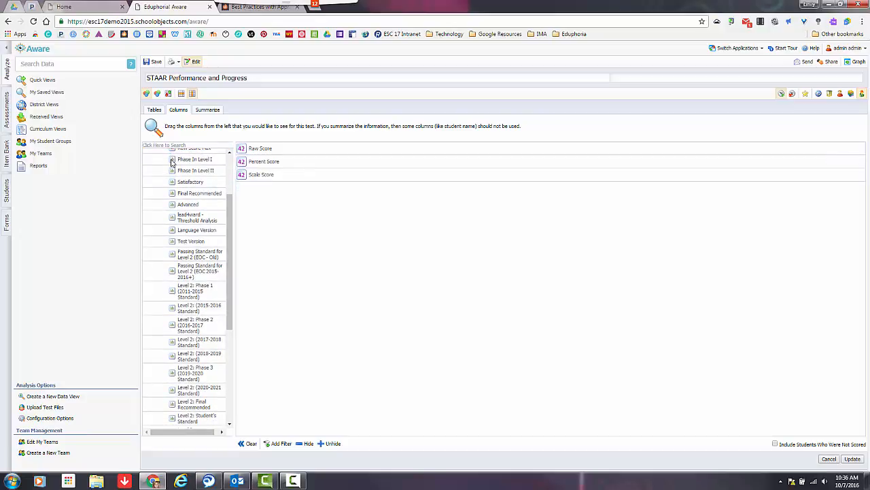
pyautogui.scroll(-2, 172, 162)
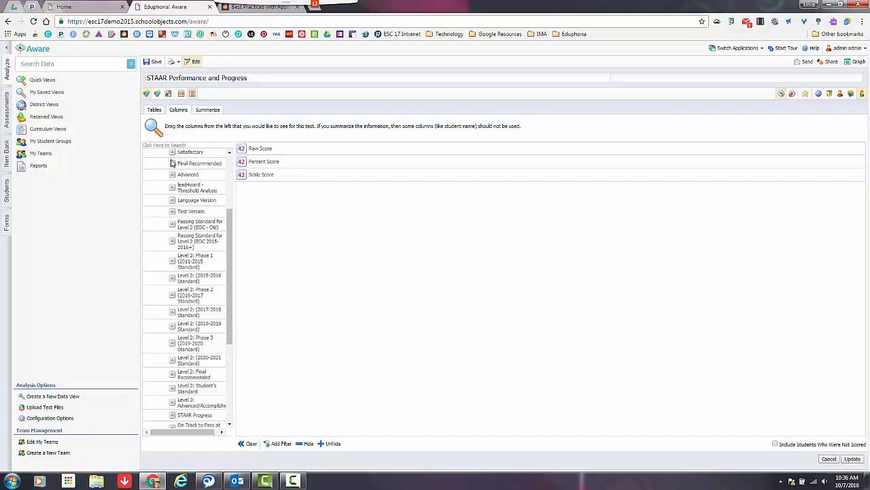
pyautogui.moveTo(199, 278); pyautogui.dragTo(280, 189)
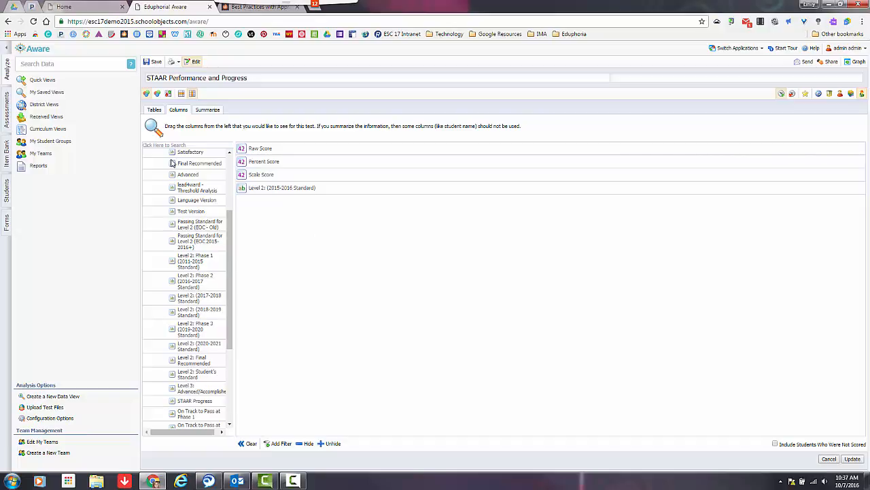
pyautogui.moveTo(197, 281); pyautogui.dragTo(285, 202)
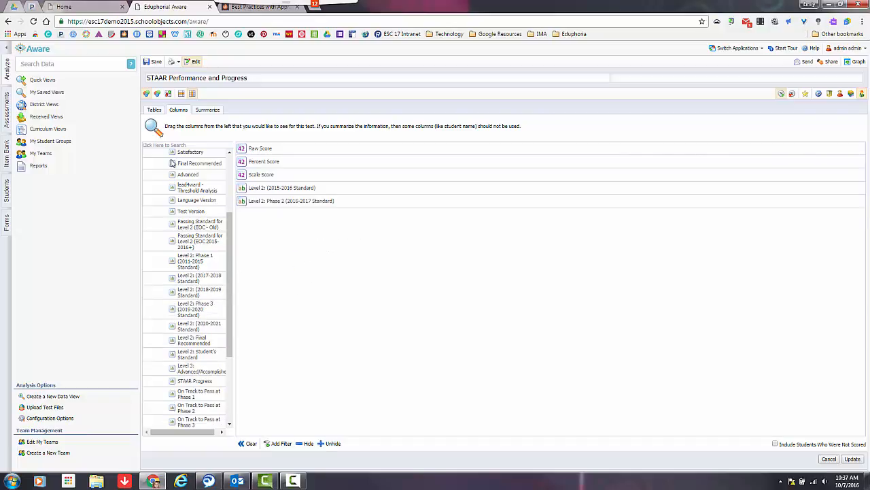
pyautogui.moveTo(199, 292); pyautogui.dragTo(282, 213)
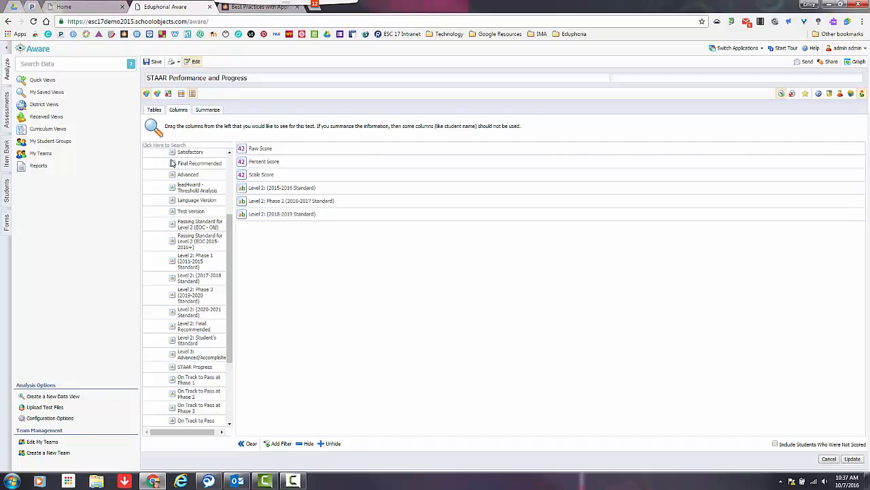
pyautogui.moveTo(199, 326); pyautogui.dragTo(281, 227)
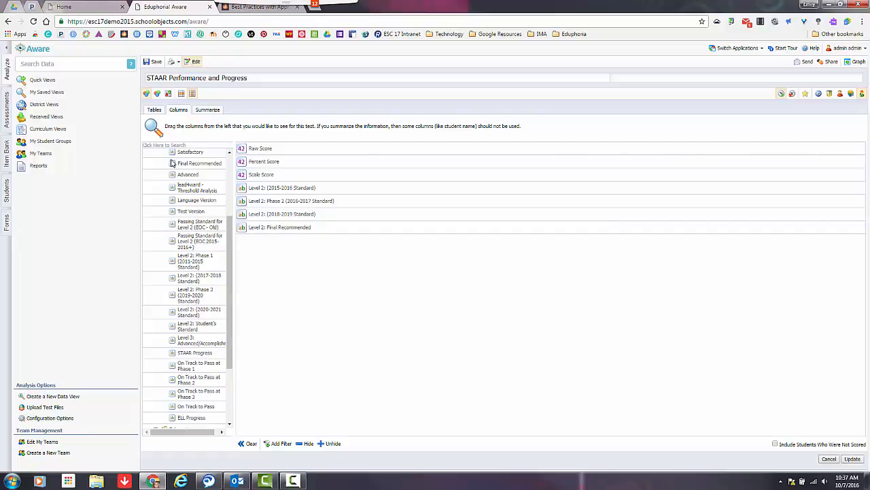
pyautogui.moveTo(201, 340); pyautogui.dragTo(293, 258)
# - Add the STAAR Progress and ELL Progress columns after the performance level columns
pyautogui.scroll(-1, 171, 163)
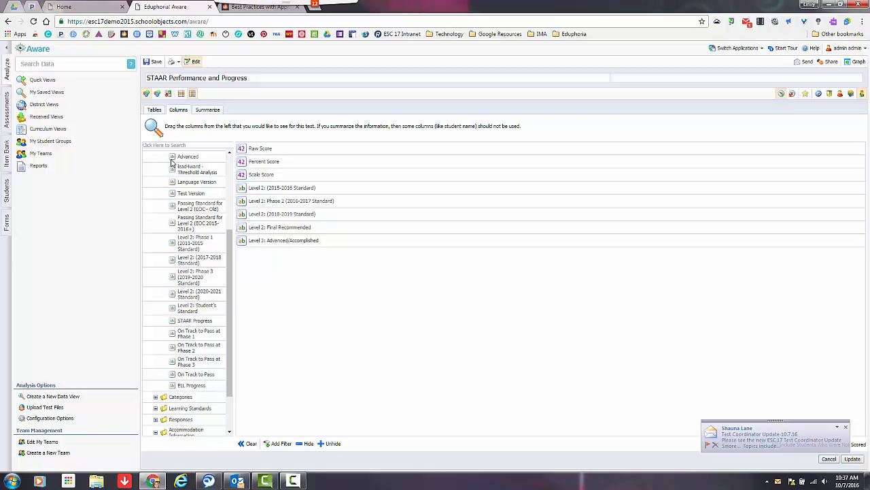
pyautogui.moveTo(195, 321); pyautogui.dragTo(286, 255)
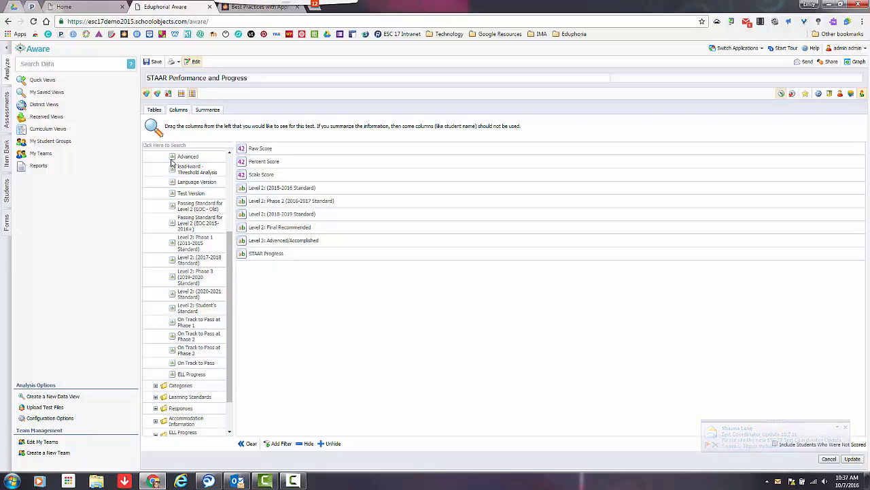
pyautogui.moveTo(191, 374); pyautogui.dragTo(286, 267)
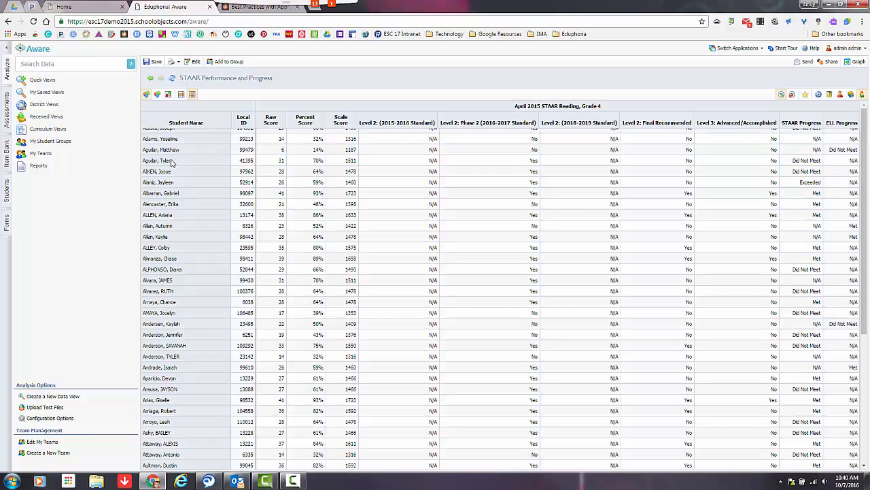
# - Sort the student results by STAAR Progress with Did Not Meet first, and look through the first page
pyautogui.click(172, 161)
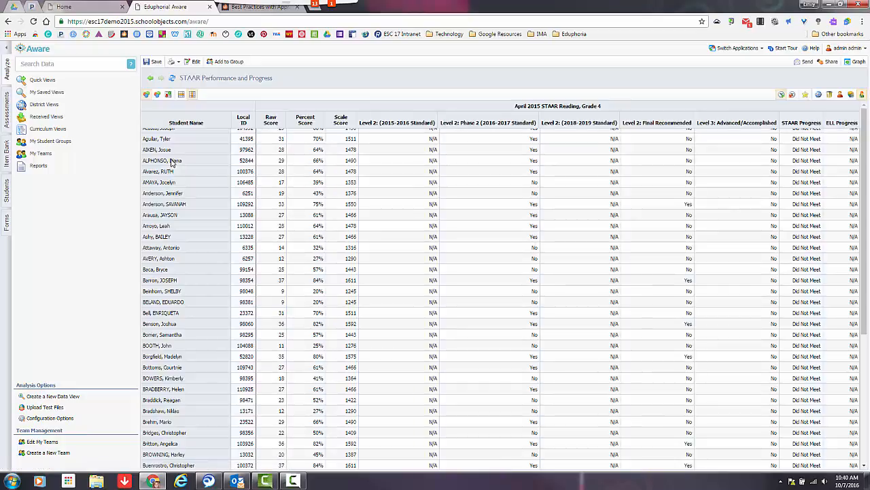
pyautogui.scroll(-3, 171, 162)
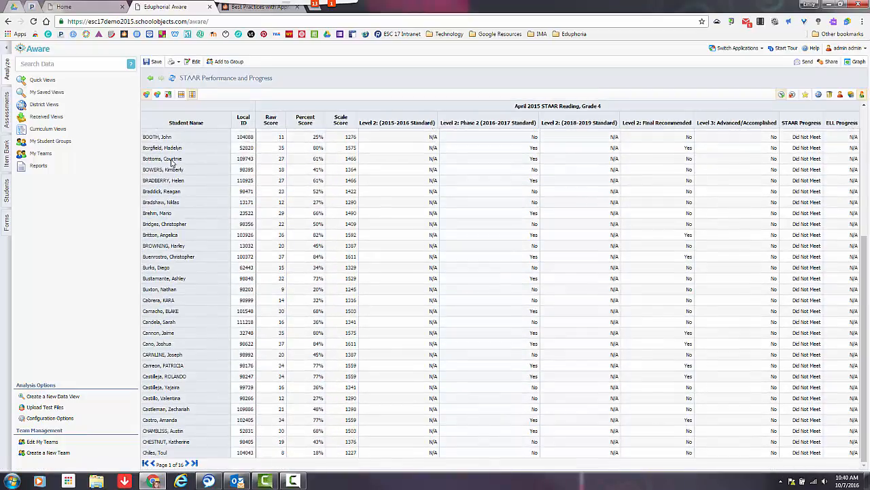
pyautogui.scroll(3, 172, 162)
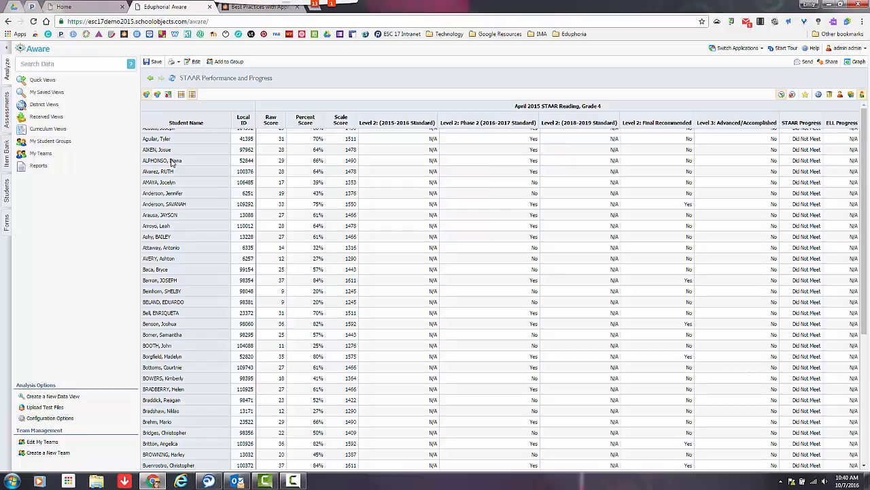
# - Save the STAAR Performance and Progress view and share it as a District View, for All Teachers and under District Quick Views
pyautogui.click(172, 162)
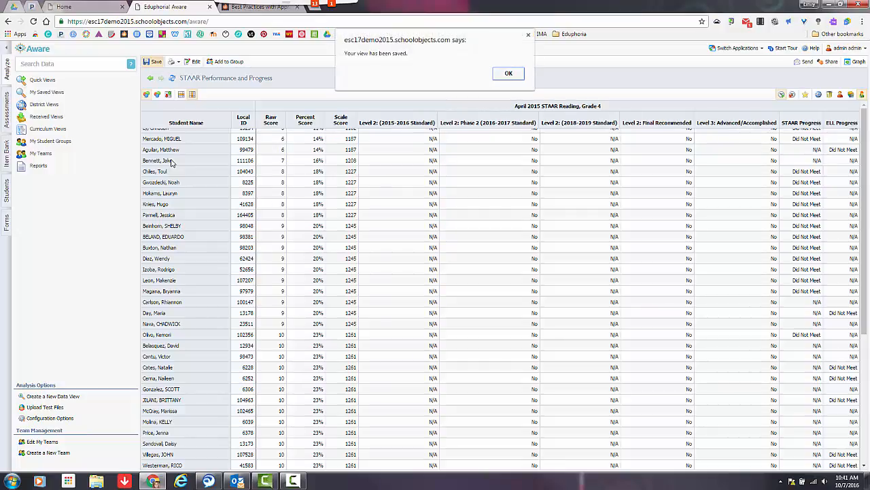
pyautogui.press('Return')
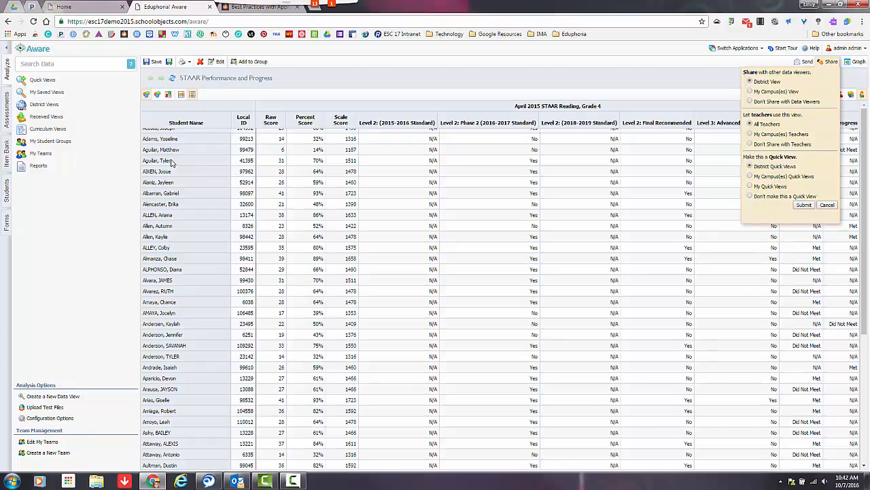
pyautogui.click(171, 163)
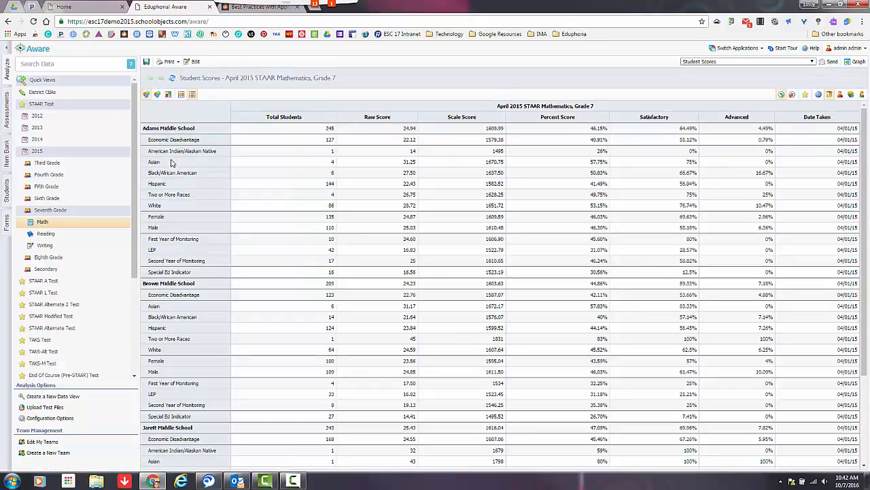
# - Switch the April 2015 STAAR Mathematics, Grade 7 results from Student Scores to the STAAR Performance and Progress quick view
pyautogui.click(748, 62)
pyautogui.scroll(-1, 748, 151)
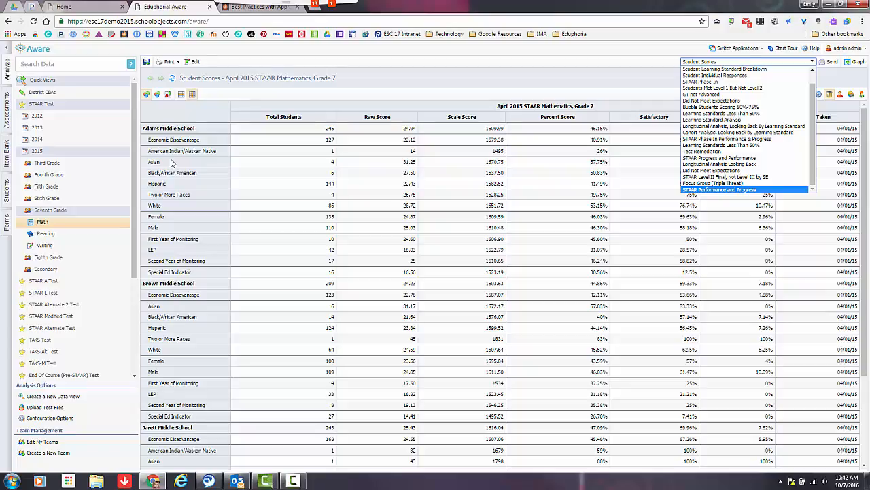
pyautogui.click(720, 190)
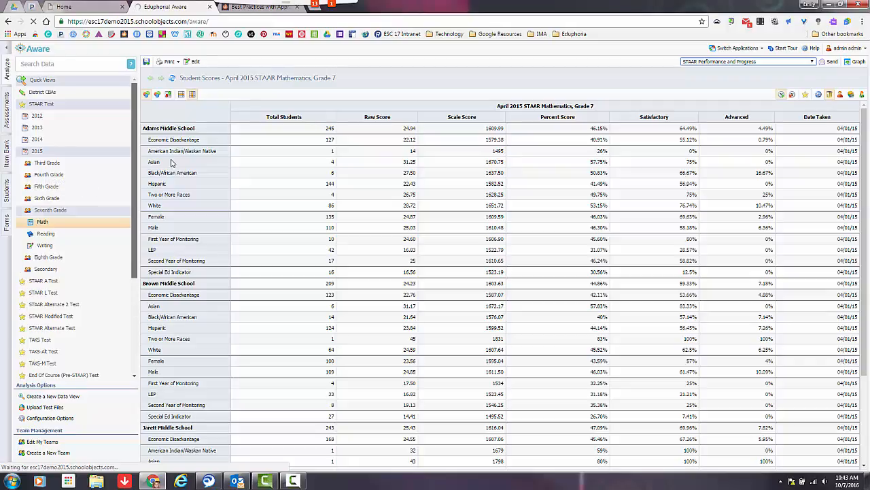
pyautogui.scroll(-2, 75, 225)
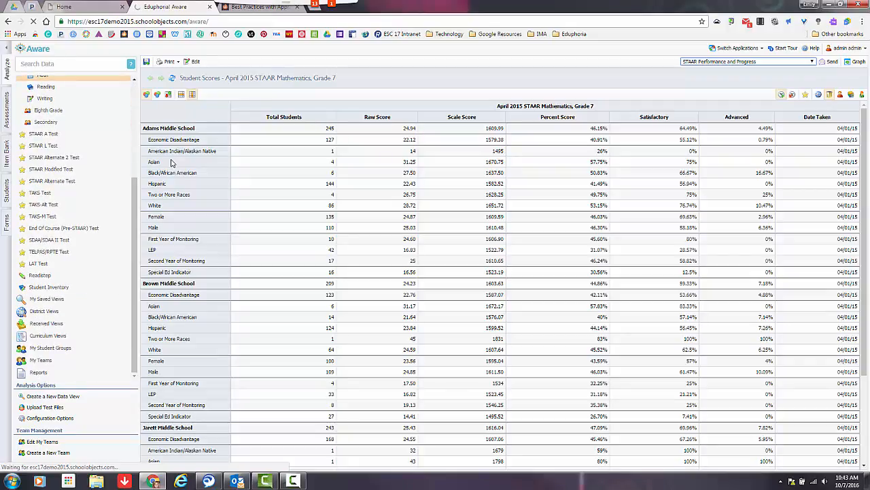